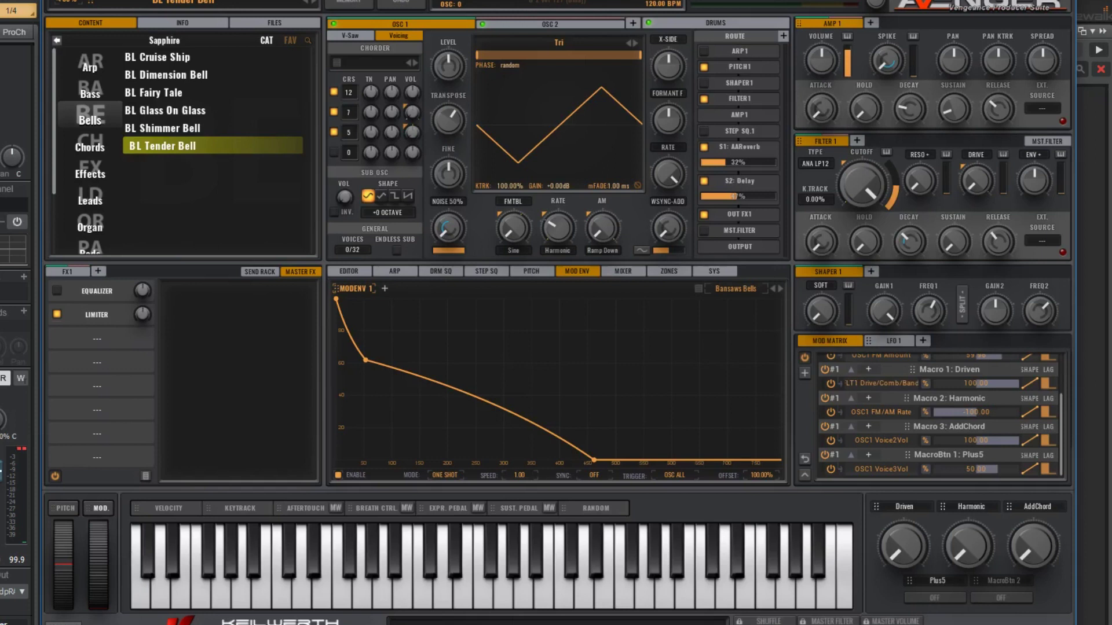
# Initialize all synth settings to start from an empty preset
pyautogui.click(359, 4)
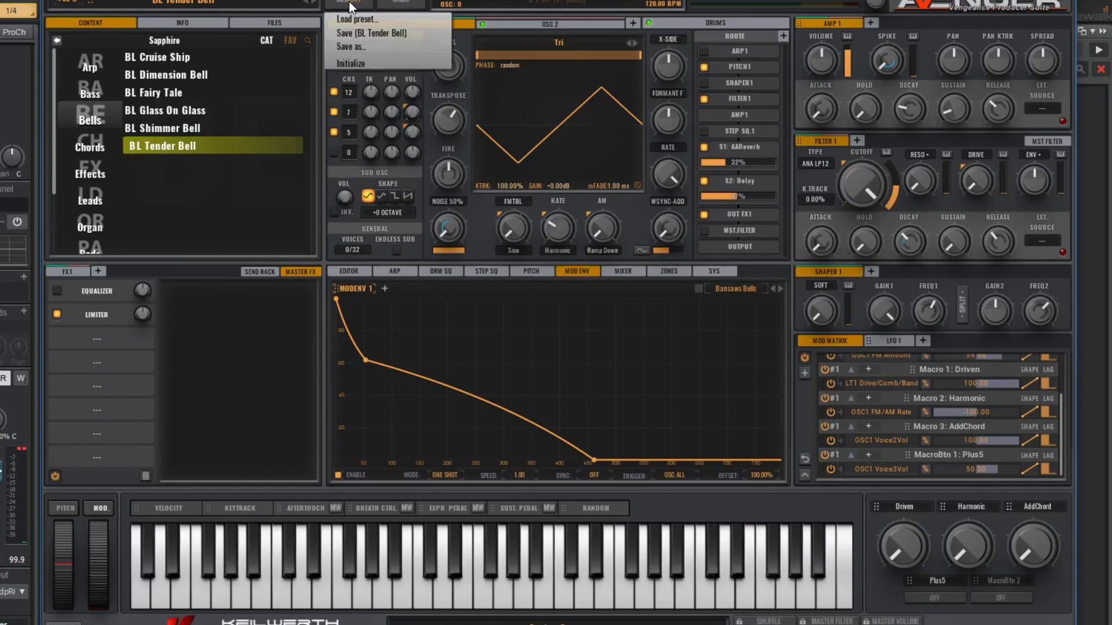
pyautogui.click(370, 66)
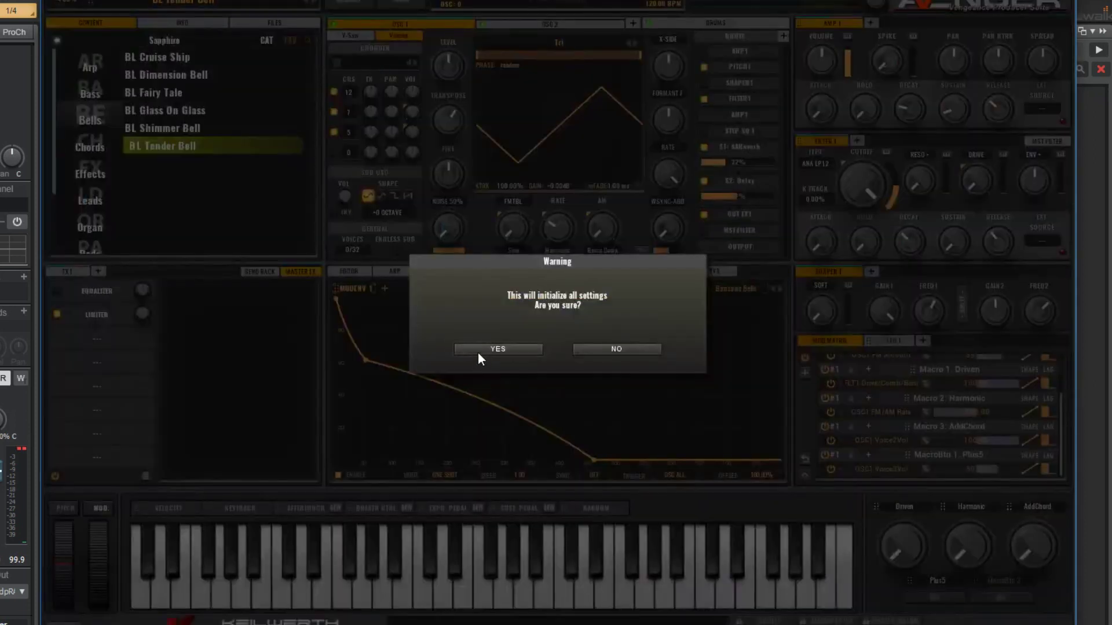
pyautogui.click(479, 350)
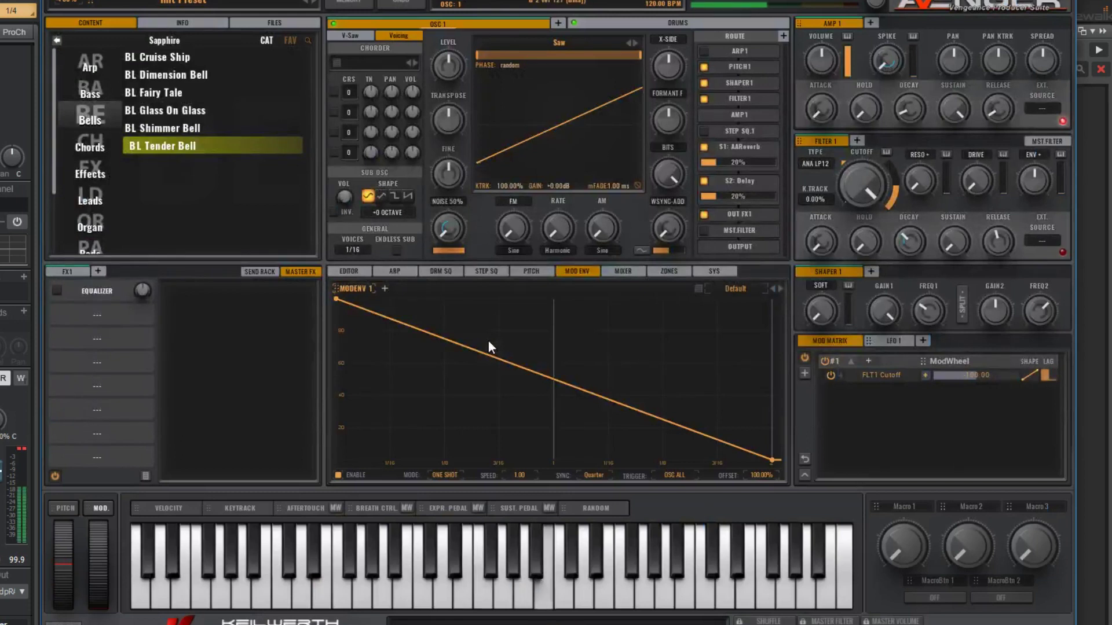
# Load the Tri basic shape into oscillator 1 and raise its AAReverb send to about 39%
pyautogui.click(350, 36)
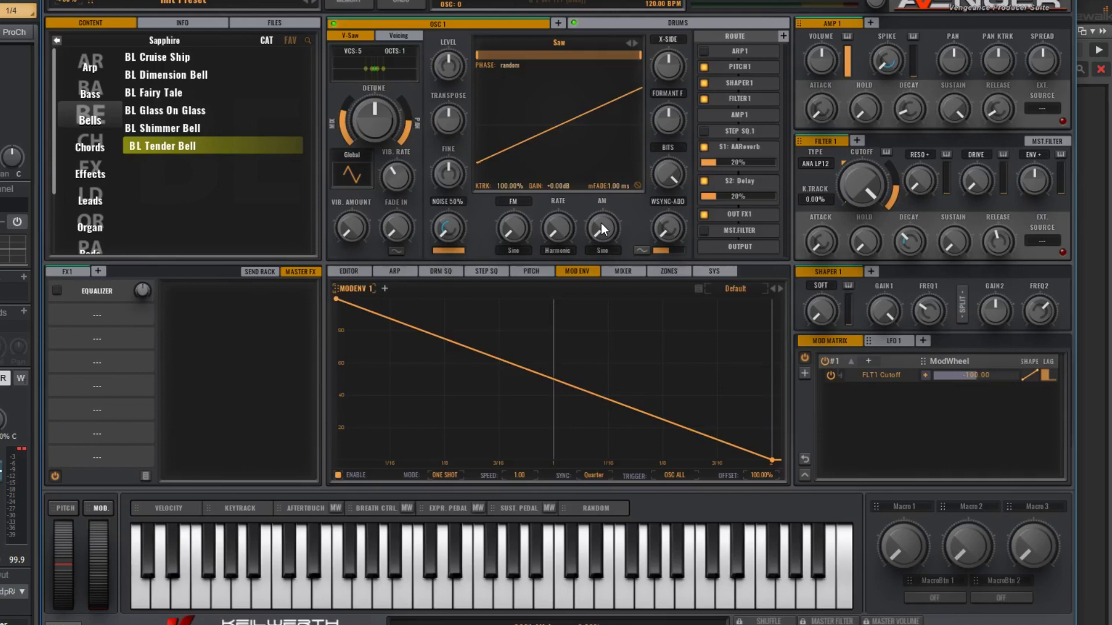
pyautogui.click(560, 44)
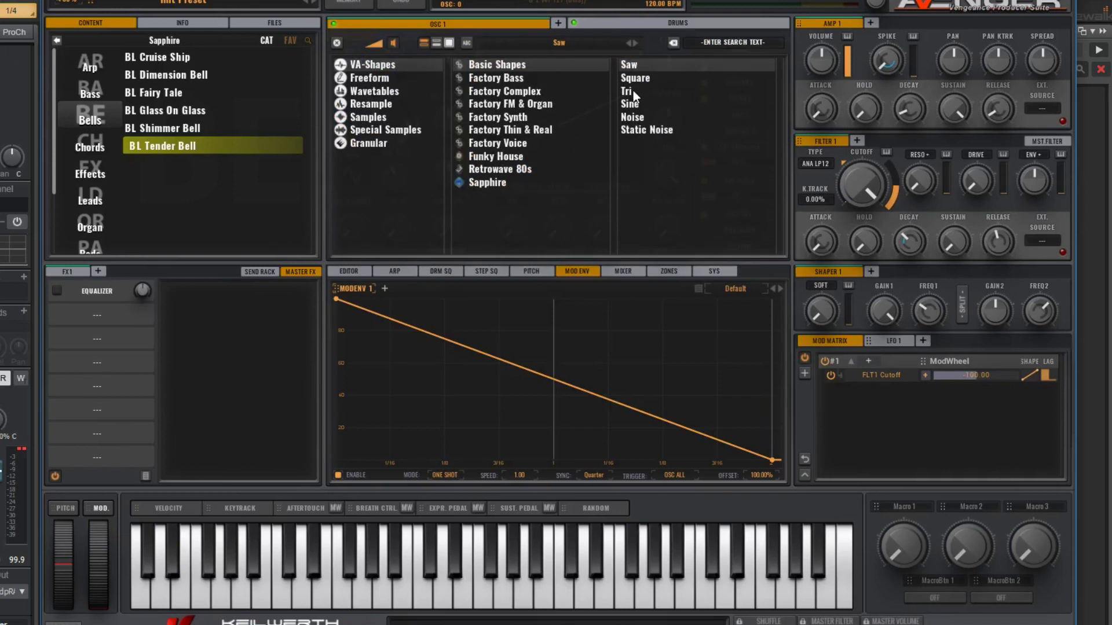
pyautogui.doubleClick(633, 90)
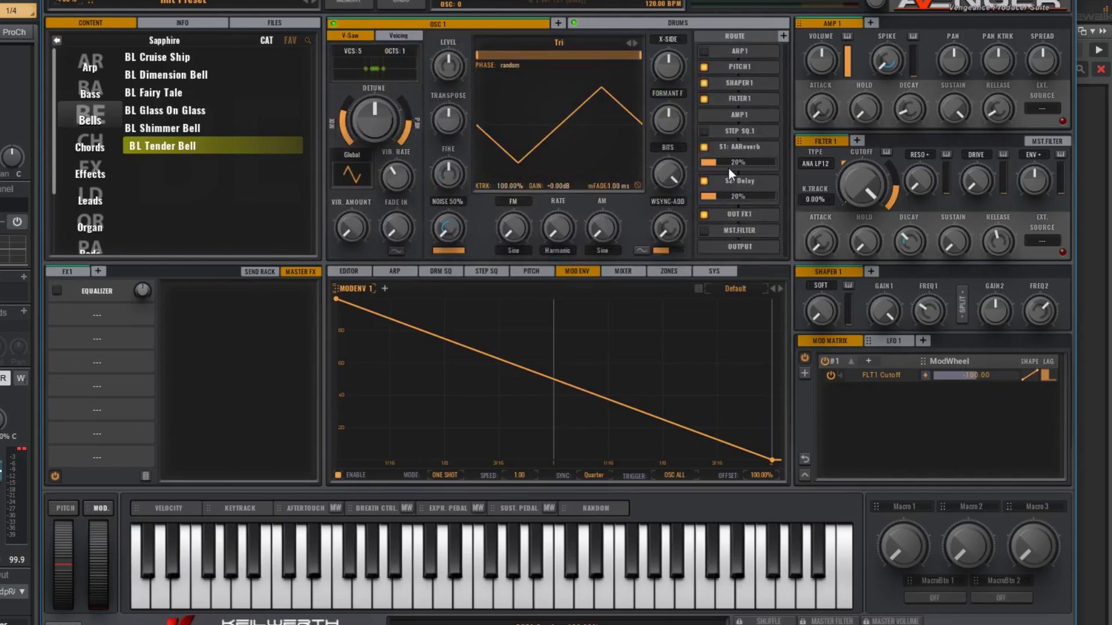
pyautogui.moveTo(732, 162); pyautogui.dragTo(746, 167)
# Shape amp envelope 1 with a decay to low sustain and a longer release, and raise filter 1's envelope amount
pyautogui.moveTo(908, 112); pyautogui.dragTo(969, 210)
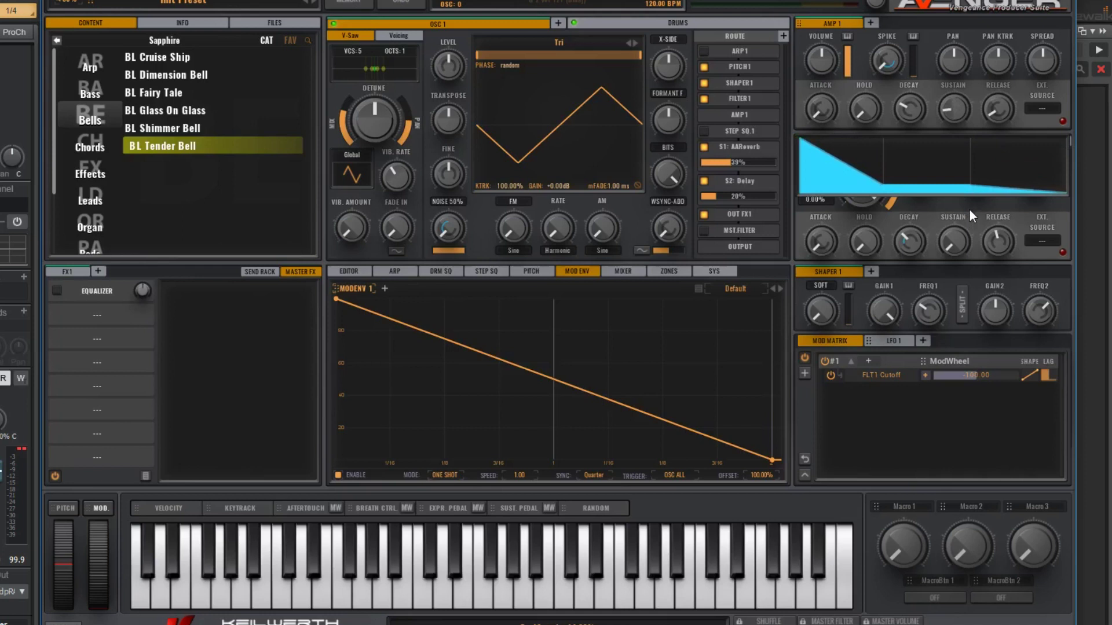
pyautogui.moveTo(1003, 123); pyautogui.dragTo(992, 81)
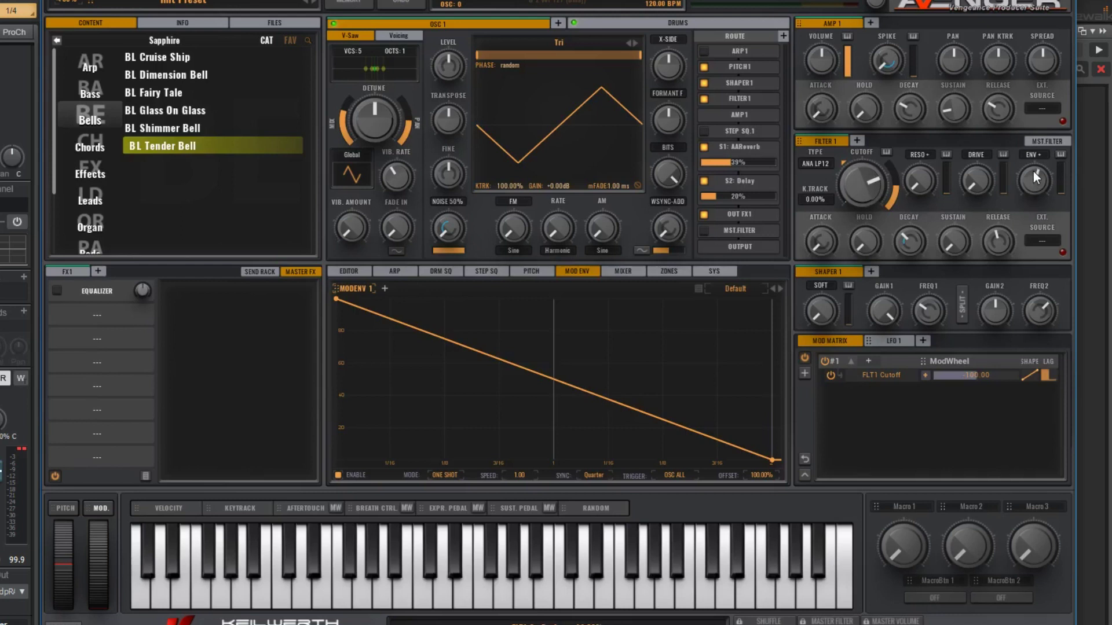
pyautogui.moveTo(1033, 144); pyautogui.dragTo(1030, 117)
# Set oscillator 1's FM mode to FM table cut (alias-free) and load the Bansaws Bells shape into mod envelope 1
pyautogui.click(523, 201)
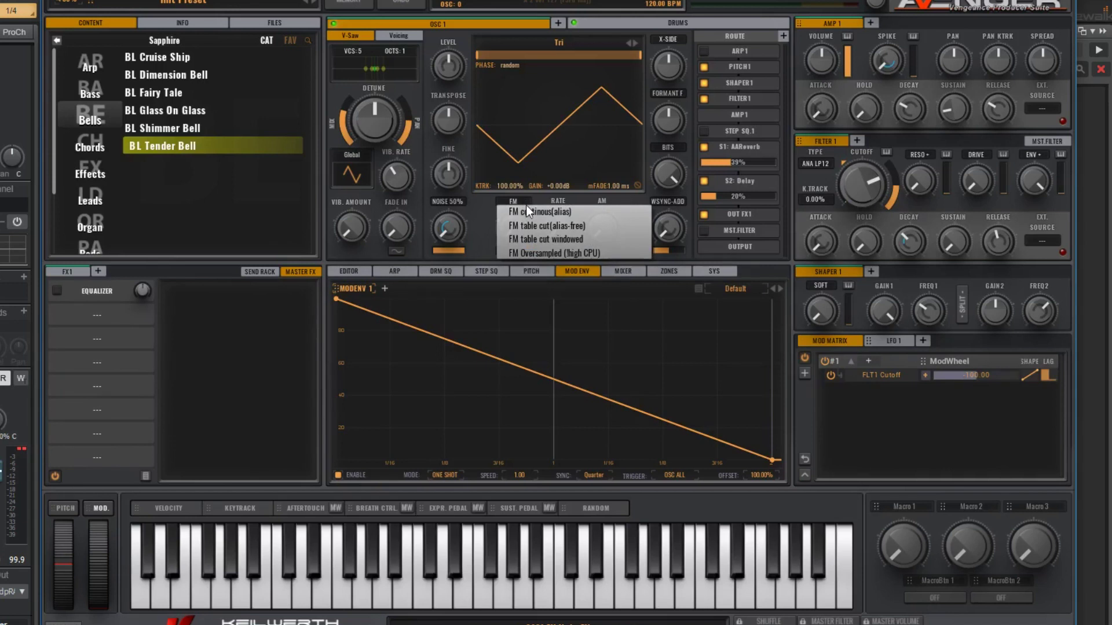
pyautogui.click(576, 228)
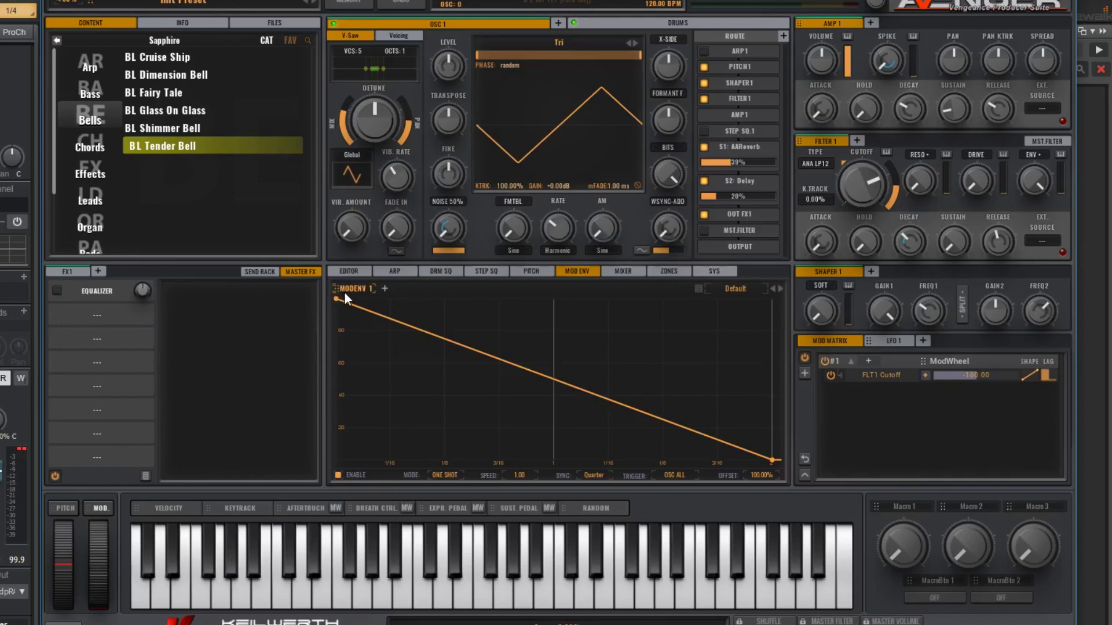
pyautogui.click(718, 293)
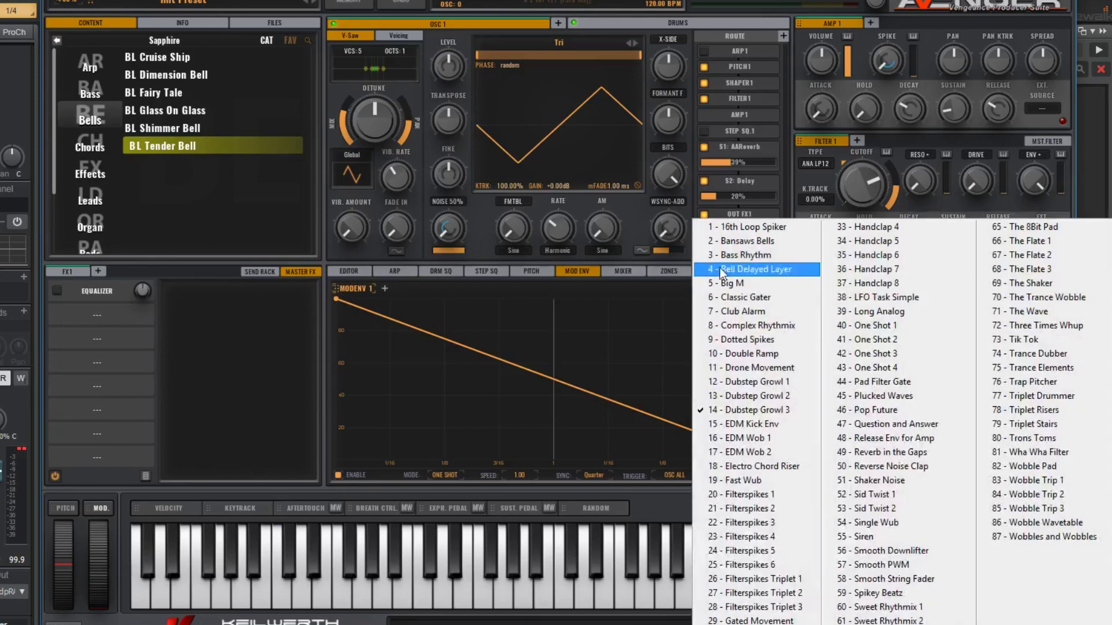
pyautogui.click(730, 244)
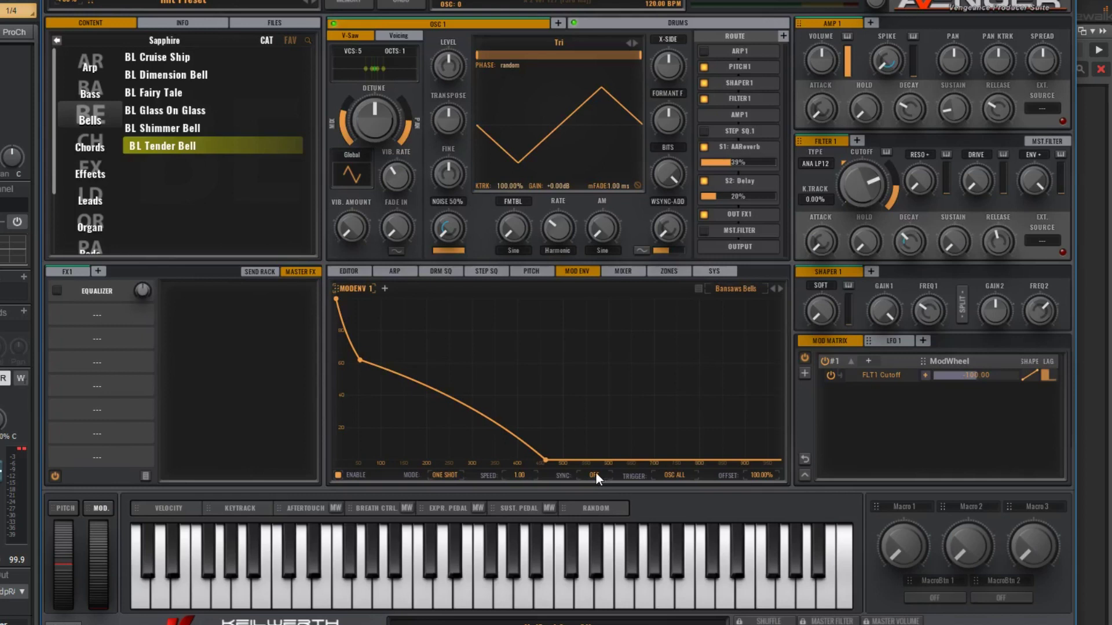
# Add a second mod envelope and shape it as a convex decay reaching 0% at about 457 ms
pyautogui.click(384, 288)
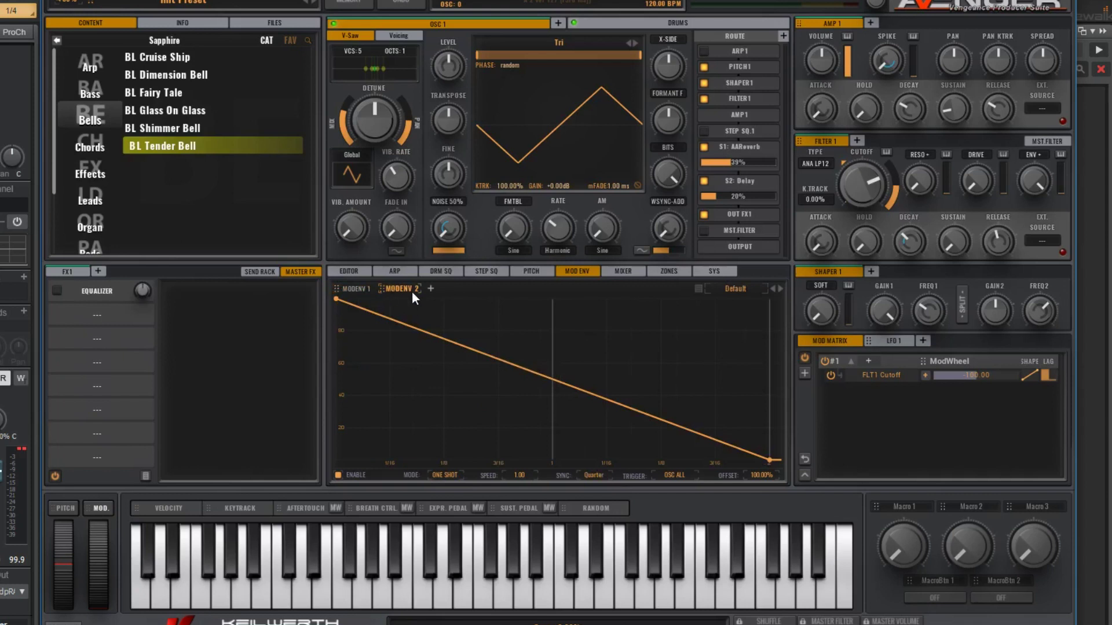
pyautogui.click(571, 385)
pyautogui.moveTo(571, 384); pyautogui.dragTo(533, 464)
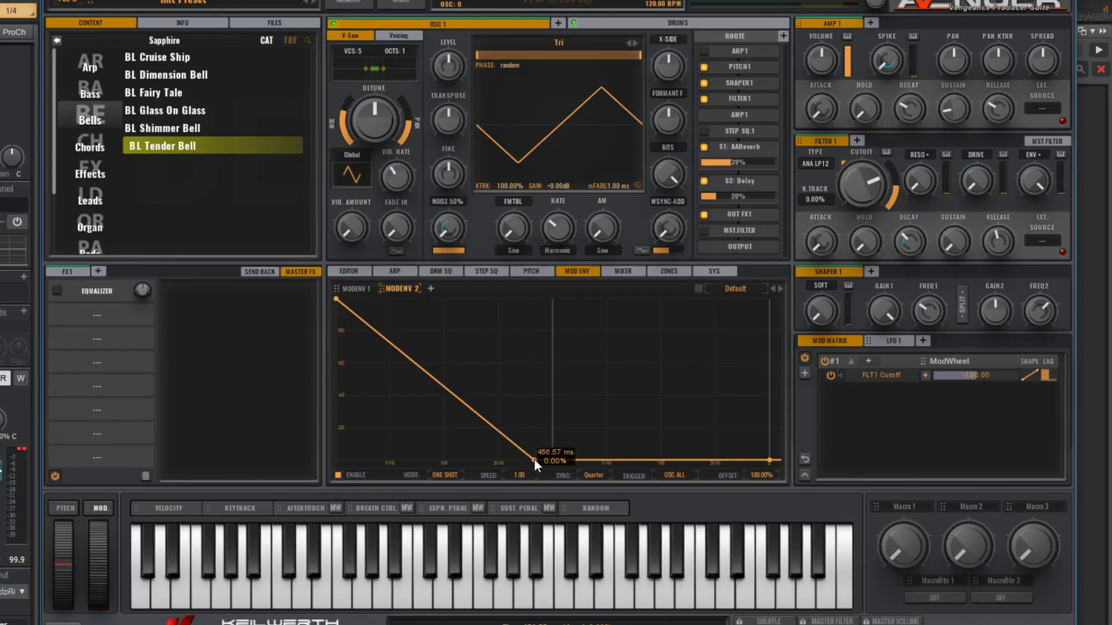
pyautogui.moveTo(433, 365); pyautogui.dragTo(443, 352)
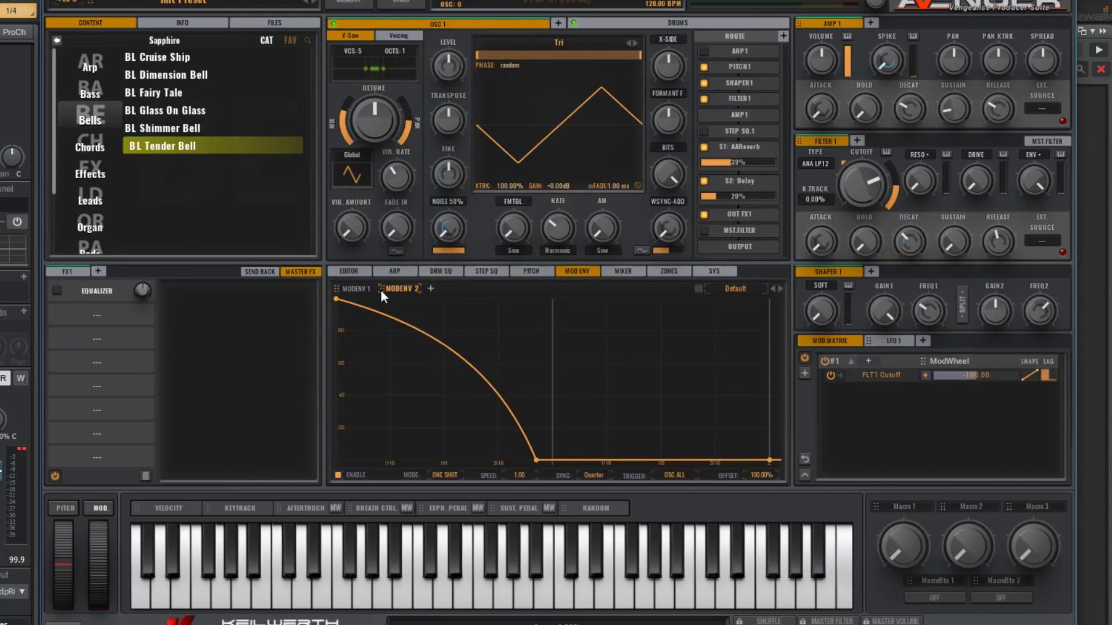
# Route mod envelope 2 to oscillator 1's FM amount at about 68 and its AM amount at 100
pyautogui.moveTo(383, 290); pyautogui.dragTo(514, 231)
pyautogui.moveTo(514, 230); pyautogui.dragTo(515, 234)
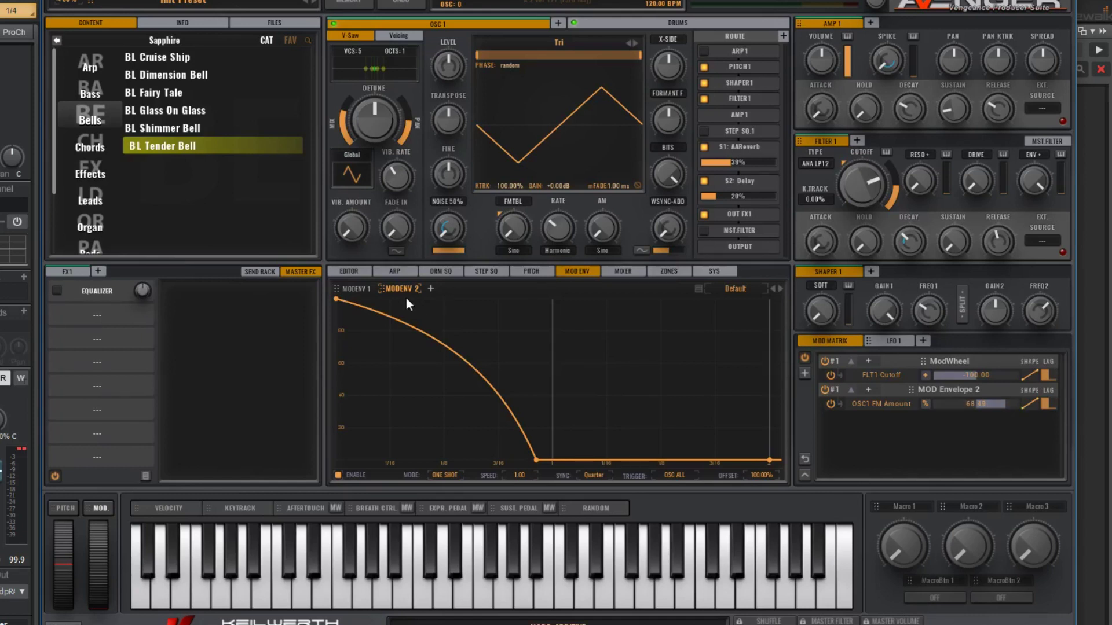
pyautogui.moveTo(381, 287); pyautogui.dragTo(608, 230)
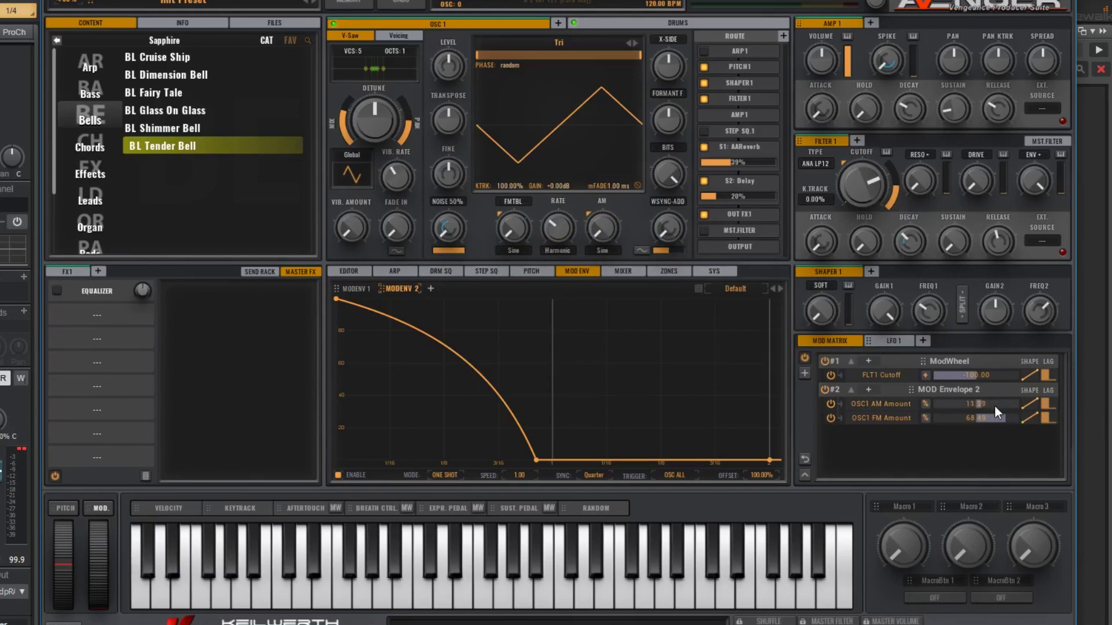
pyautogui.moveTo(1023, 407); pyautogui.dragTo(1039, 408)
# Set the first chorder voice of oscillator 1 to +12 semitones
pyautogui.click(400, 36)
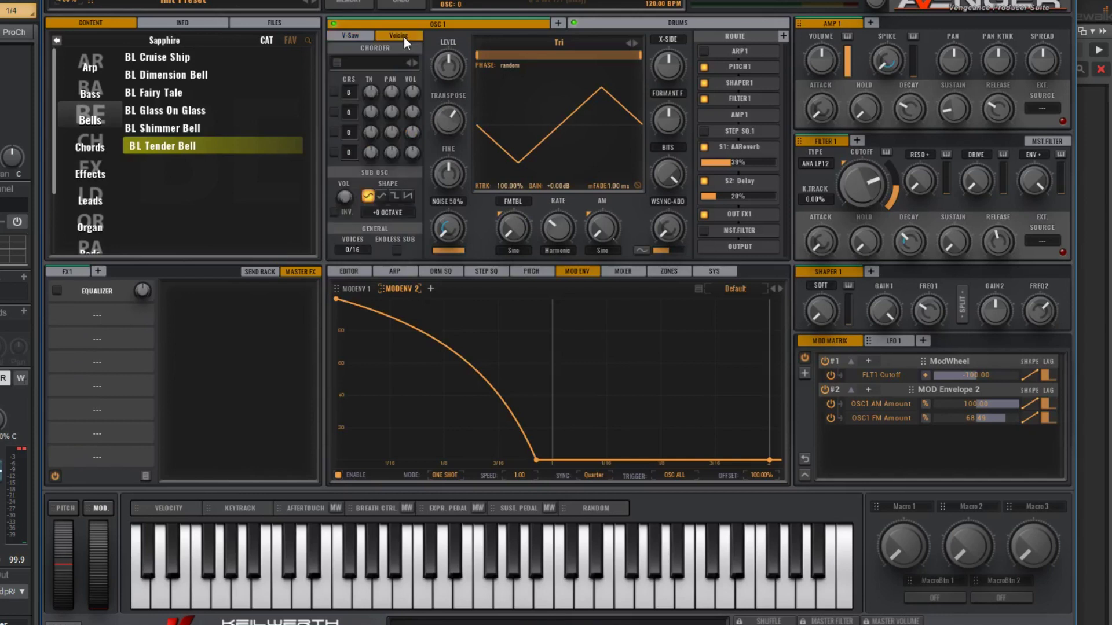
pyautogui.moveTo(354, 95); pyautogui.dragTo(358, 68)
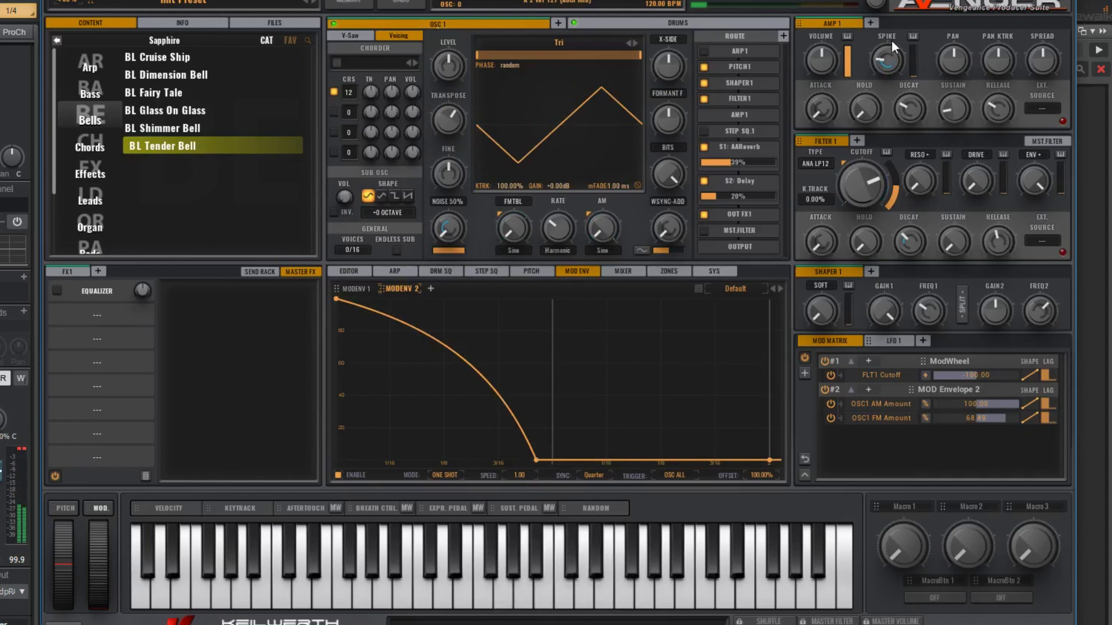
# Add a second oscillator and load the Attack Click 26 special sample into it, searching for "attack"
pyautogui.click(558, 26)
pyautogui.click(561, 41)
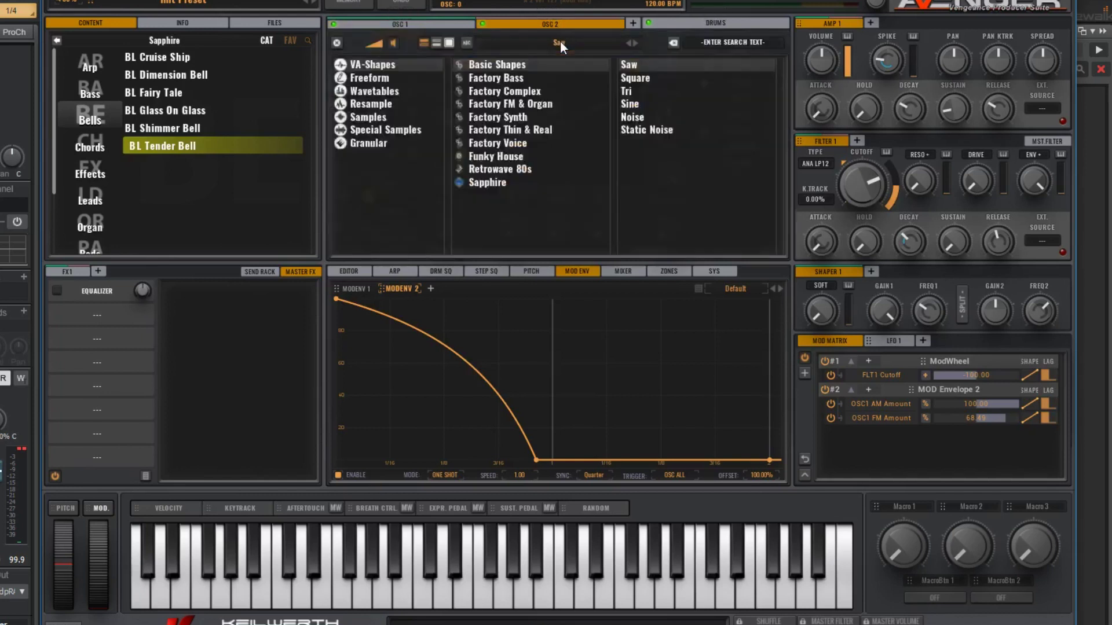
pyautogui.click(388, 118)
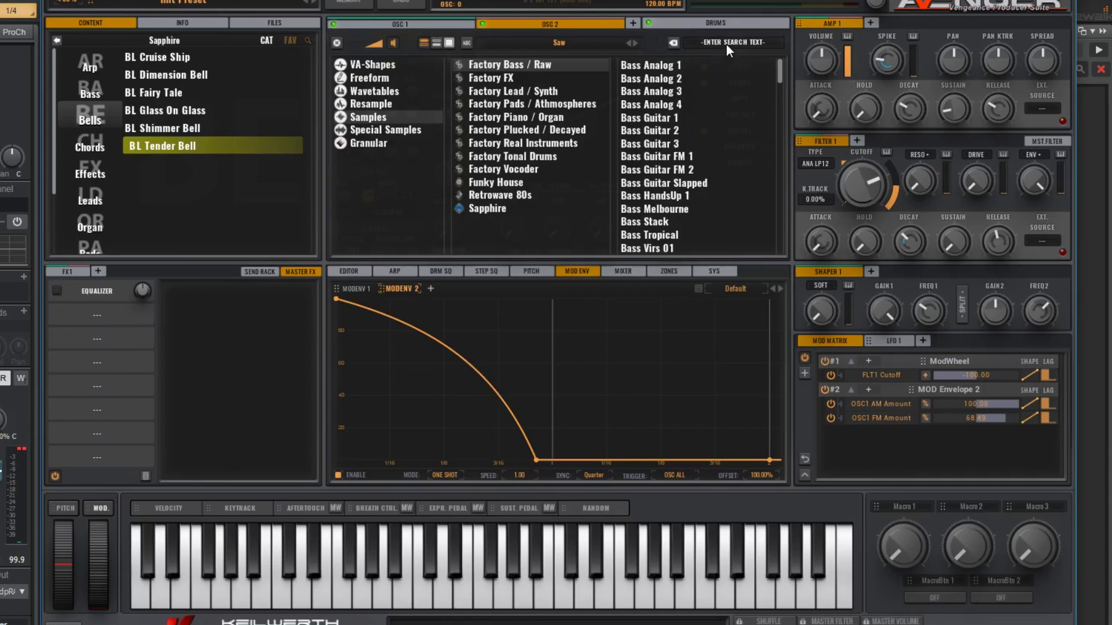
pyautogui.click(744, 42)
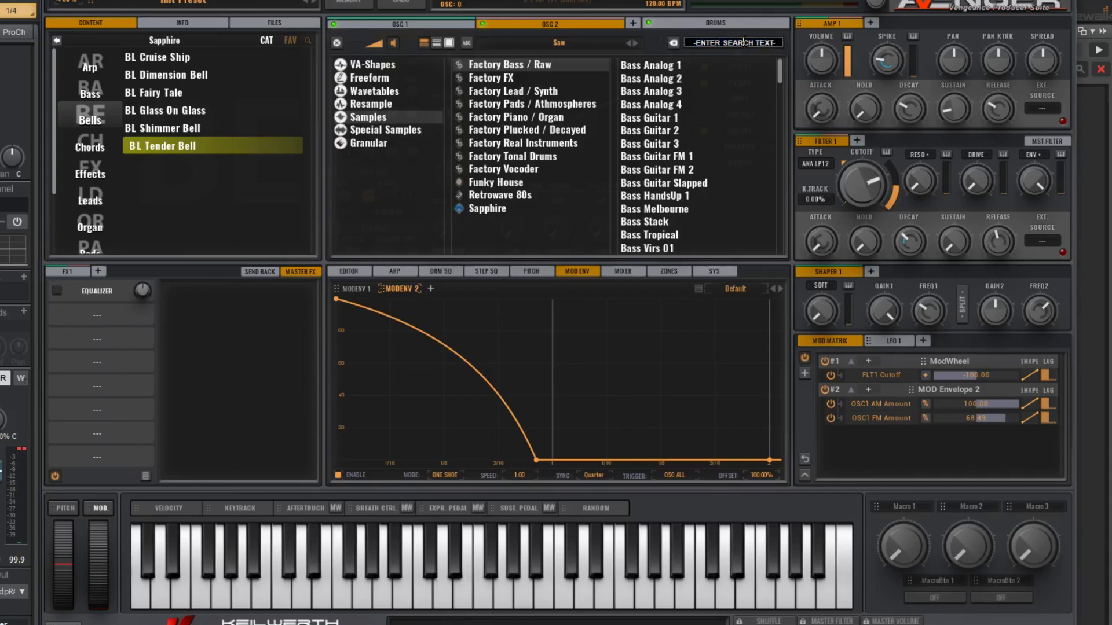
pyautogui.write('attack')
pyautogui.click(385, 130)
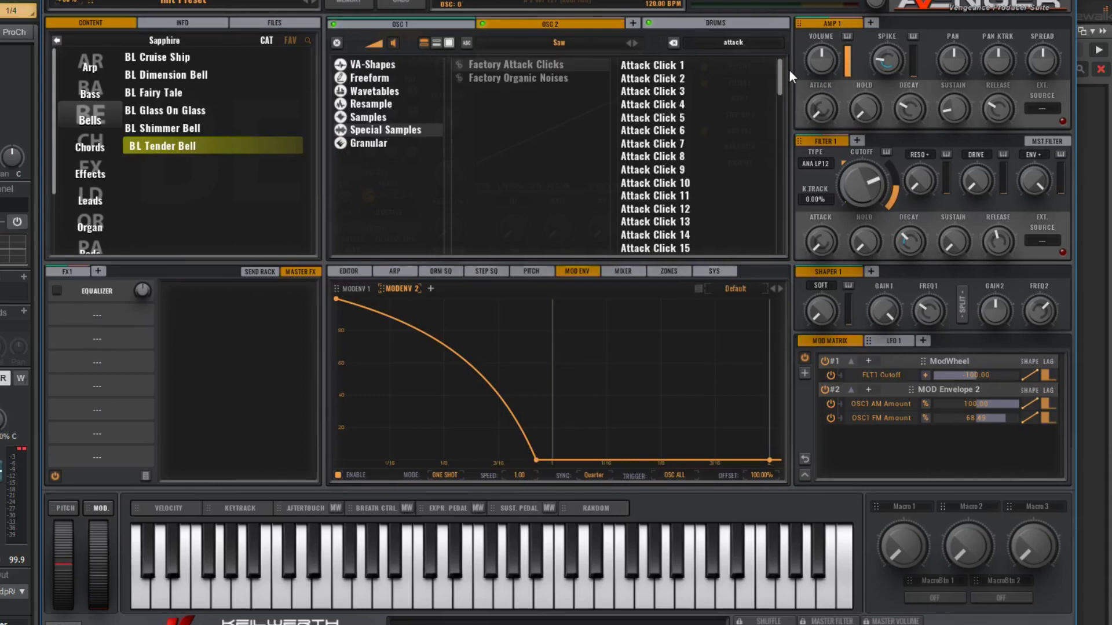
pyautogui.moveTo(782, 78); pyautogui.dragTo(779, 106)
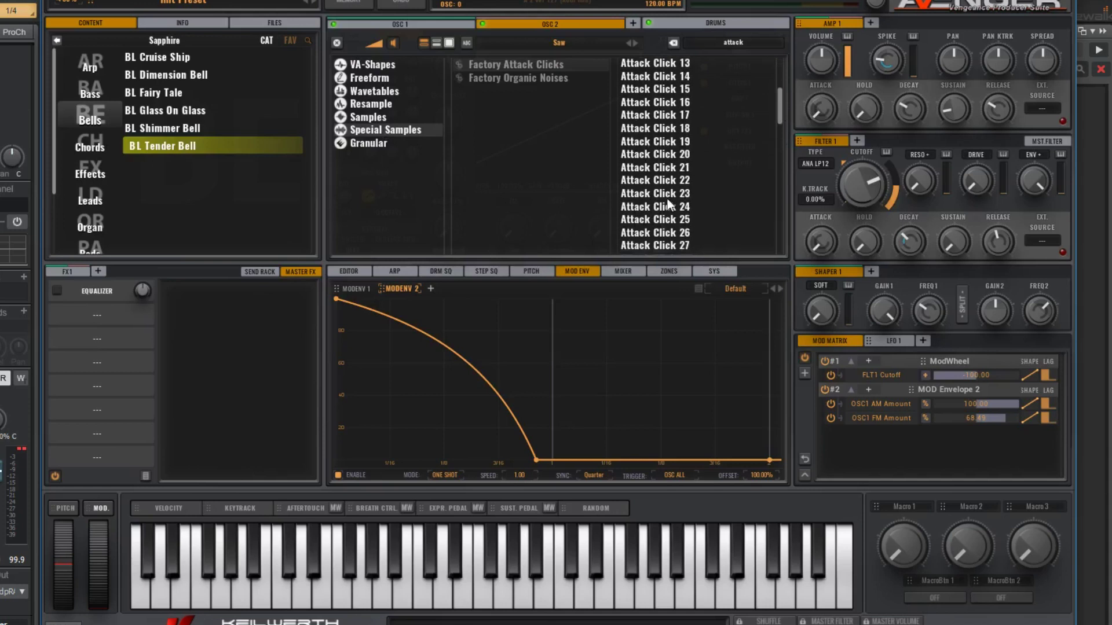
pyautogui.doubleClick(682, 233)
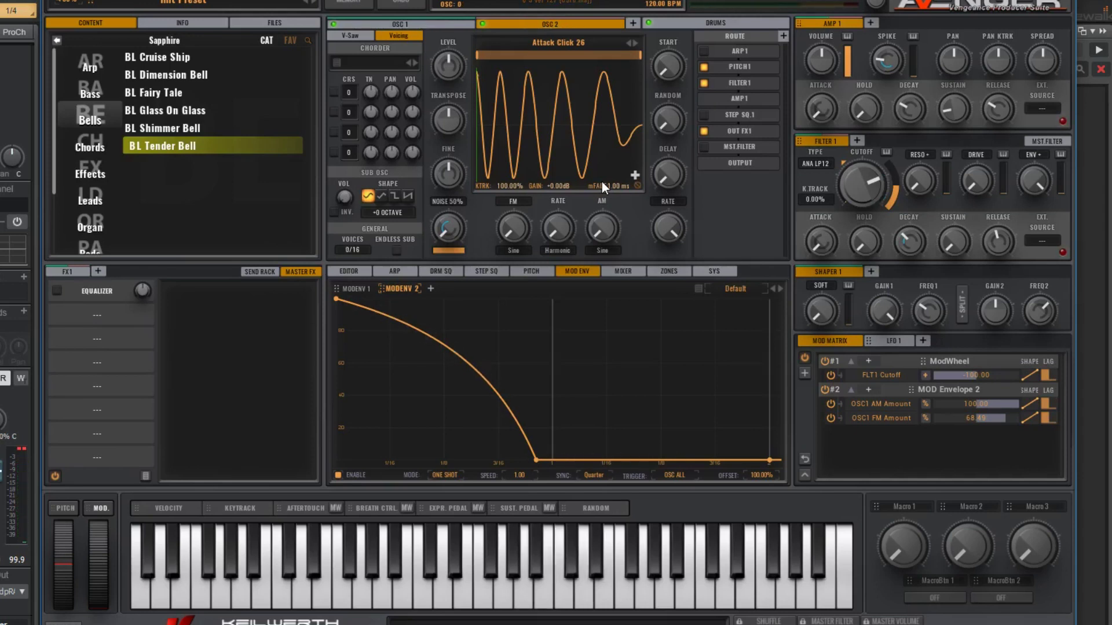
# Try the Sine basic shape as the waveform of oscillator 1
pyautogui.click(456, 26)
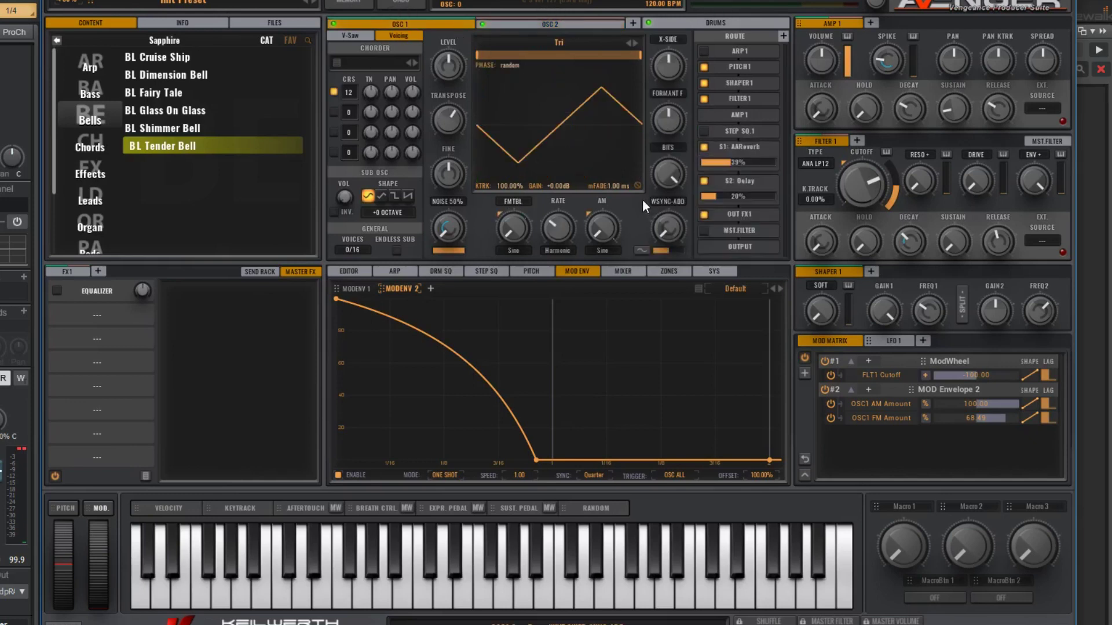
pyautogui.click(558, 41)
pyautogui.click(637, 104)
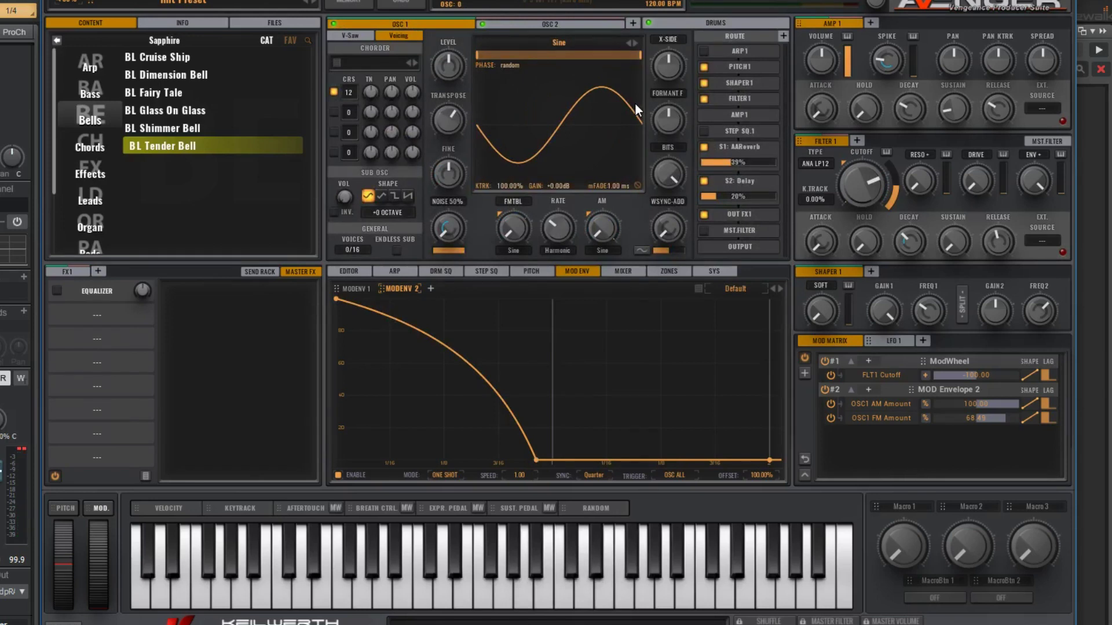
# Search the waveforms for "crystal", load Crystal Cave 1 into oscillator 1, and advance to the following waveform
pyautogui.click(558, 44)
pyautogui.click(738, 41)
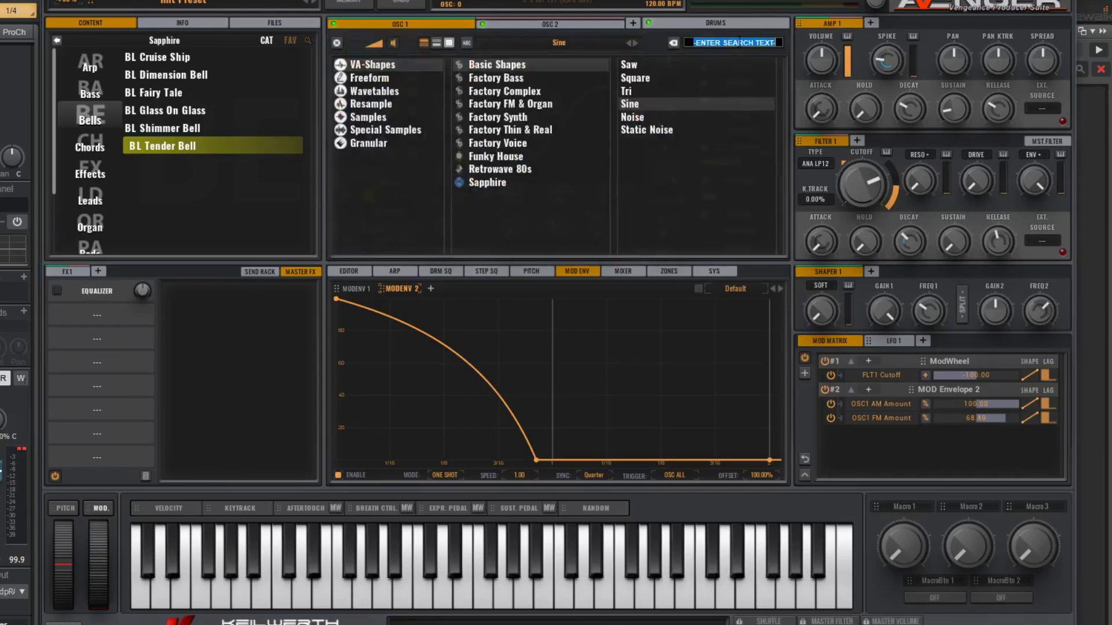
pyautogui.write('cryst')
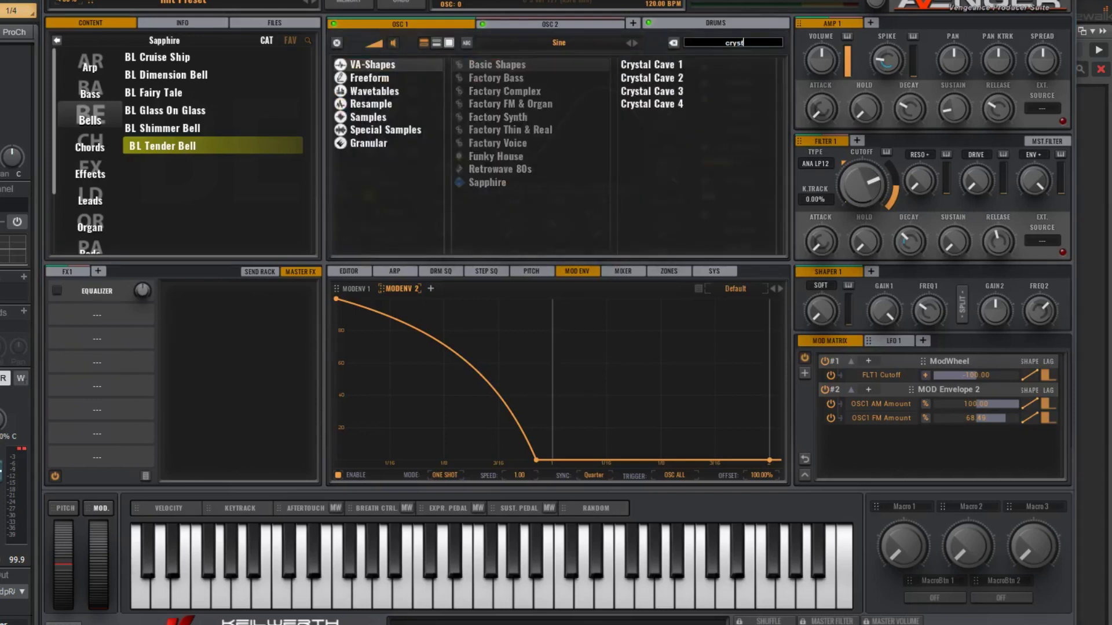
pyautogui.write('al')
pyautogui.doubleClick(671, 66)
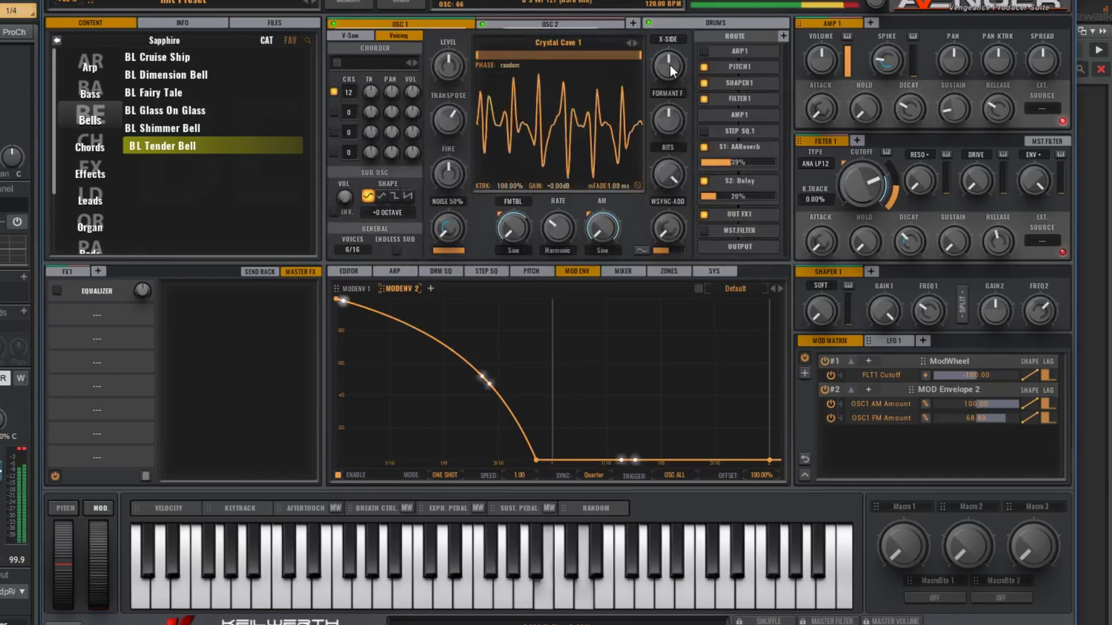
pyautogui.click(635, 44)
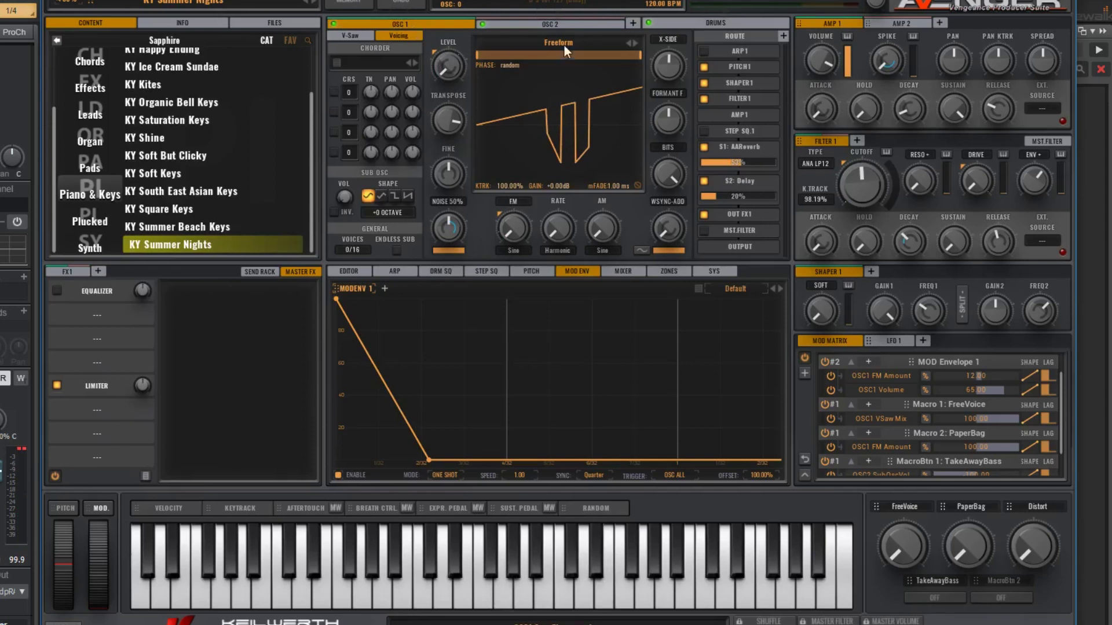
# Examine the range of oscillator 2's FM/AM rate control and its available rate modes
pyautogui.click(568, 24)
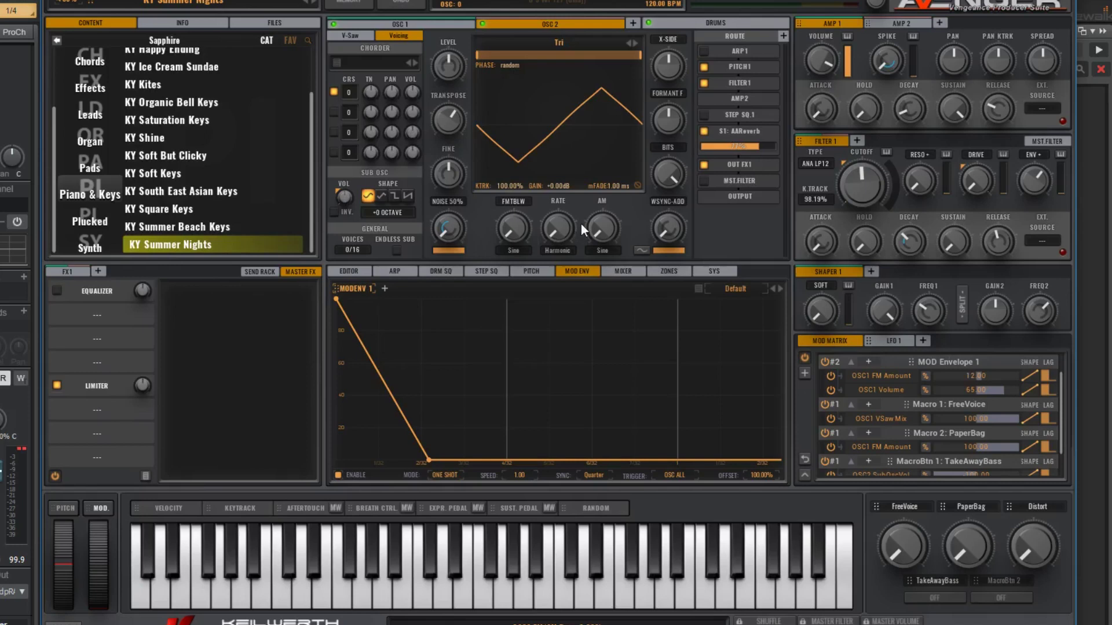
pyautogui.moveTo(560, 227); pyautogui.dragTo(556, 128)
pyautogui.moveTo(555, 226); pyautogui.dragTo(565, 285)
pyautogui.moveTo(557, 229); pyautogui.dragTo(565, 263)
pyautogui.click(564, 252)
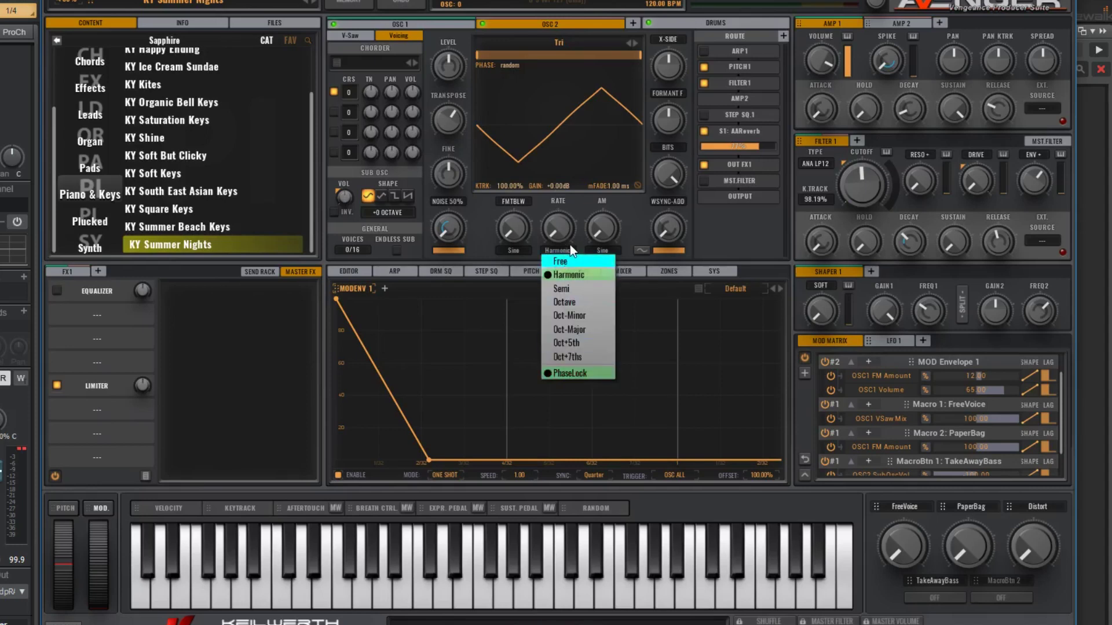
pyautogui.click(571, 245)
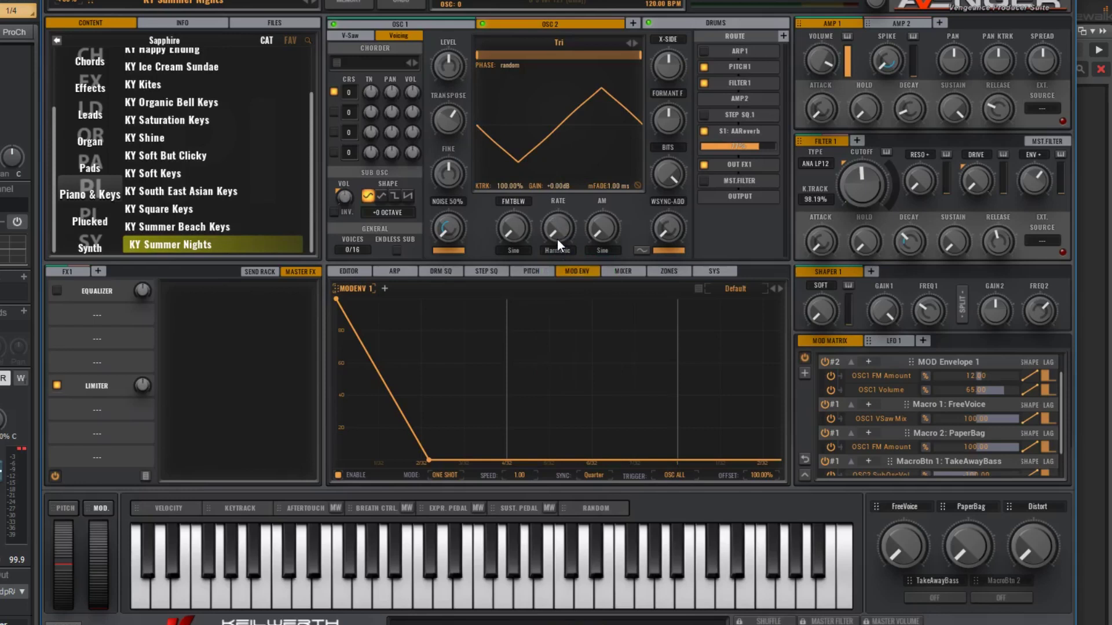